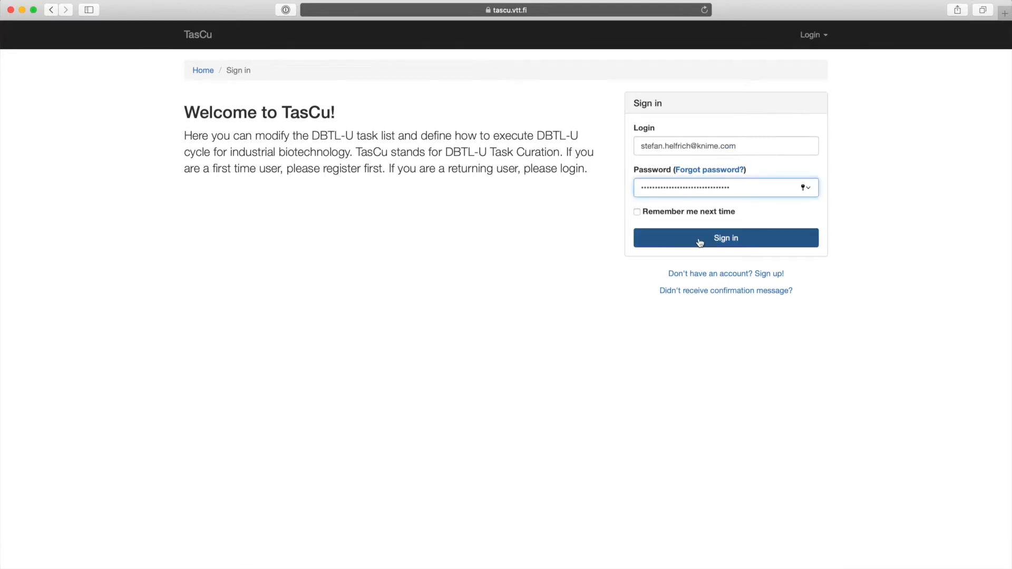
Sign in to TasCu with the filled-in credentials and open the DBTL task tree.
left_click(700, 240)
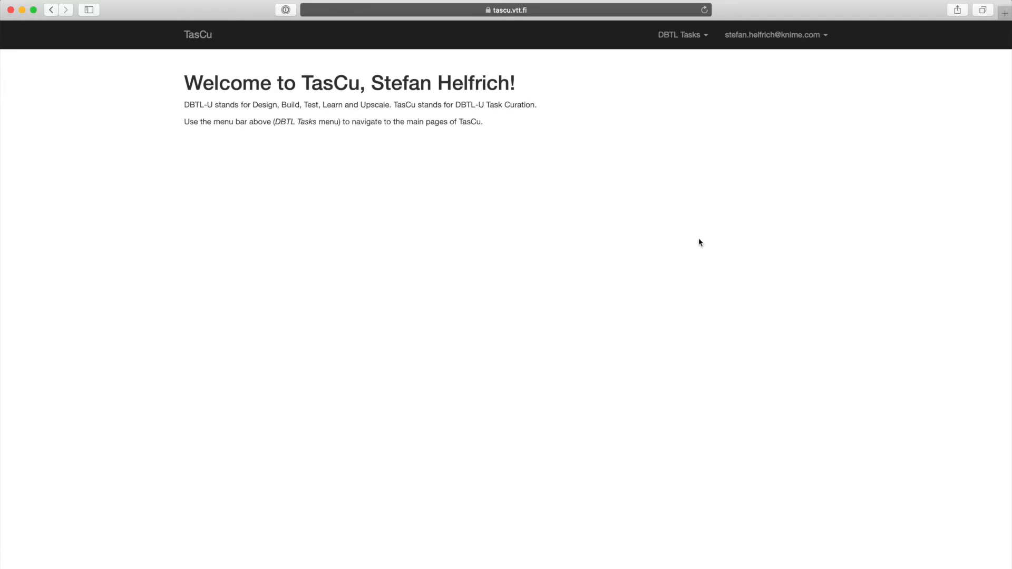
left_click(679, 36)
left_click(670, 77)
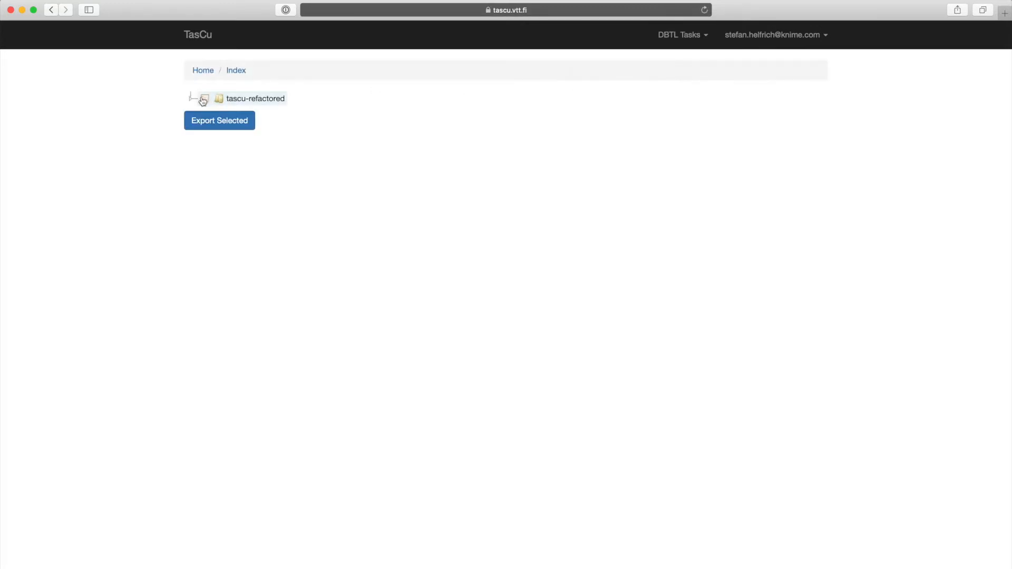
Expand the tascu-refactored tree through DESIGN, Computational strain design and Metabolic strain design to the Specify/Change organism tasks.
left_click(192, 99)
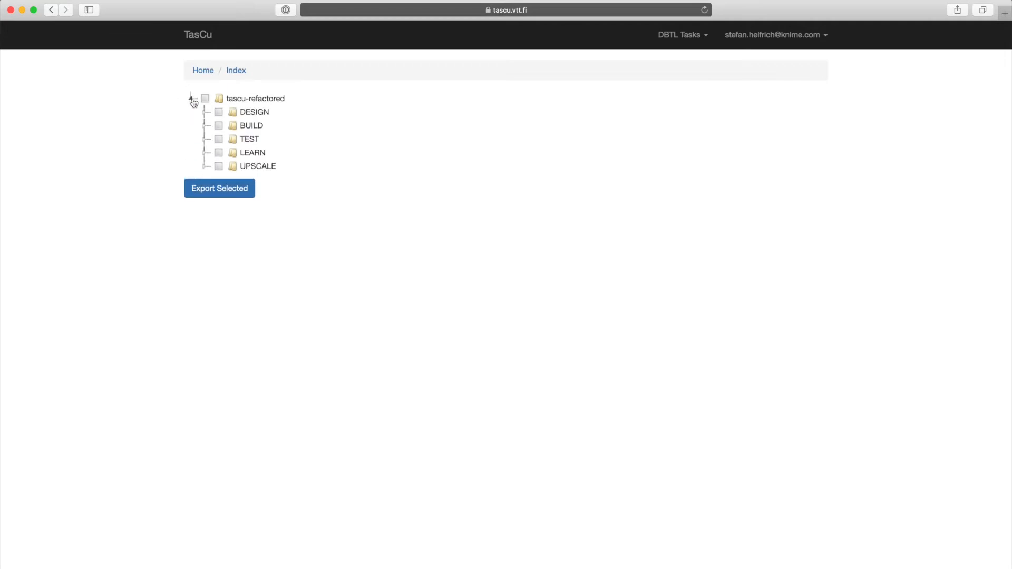
left_click(204, 111)
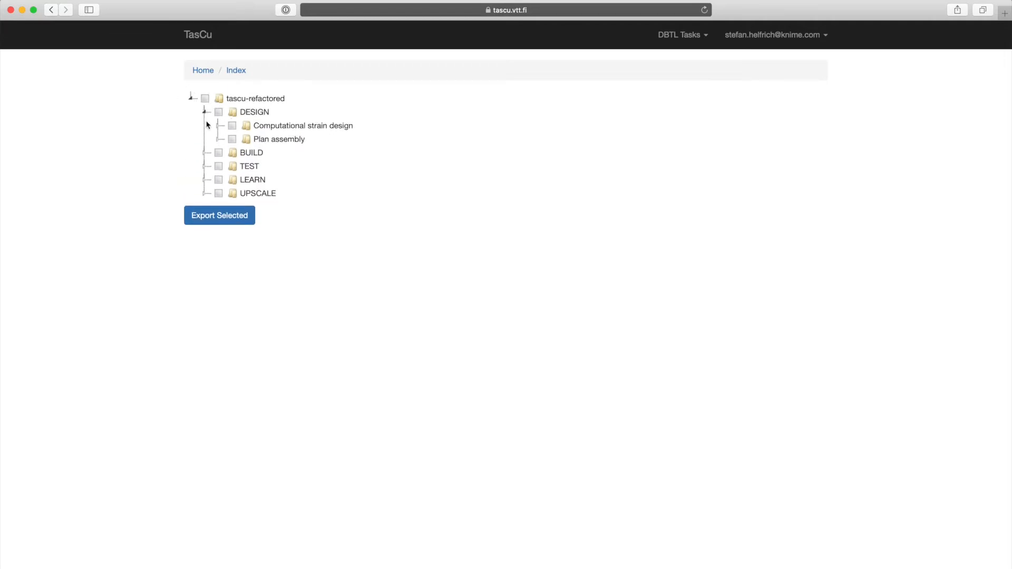
left_click(217, 126)
left_click(231, 139)
left_click(245, 152)
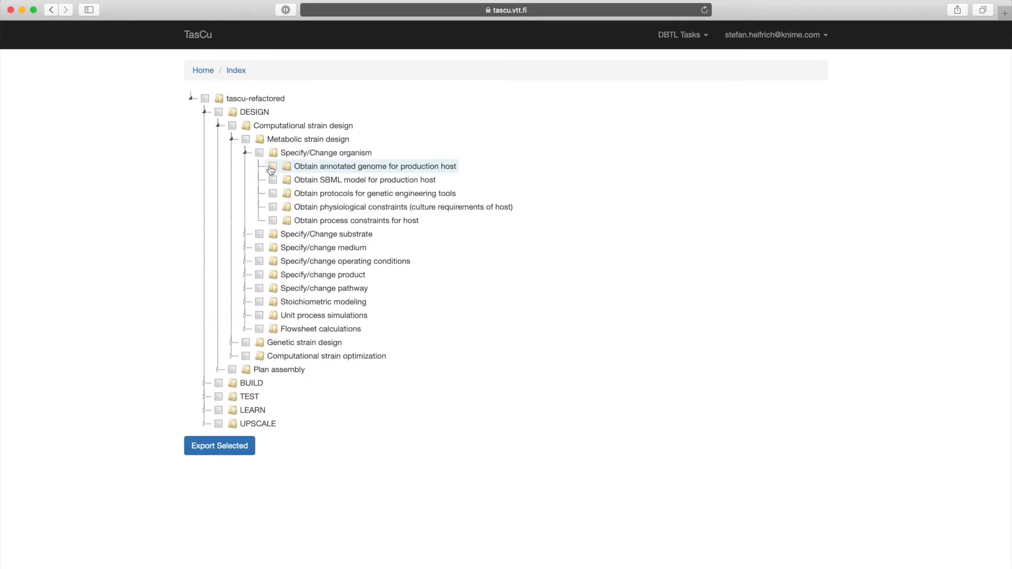
Select the annotated genome, SBML model, genetic engineering protocols and physiological constraints tasks plus Specify/Change substrate, and expand the substrate branch.
left_click(272, 168)
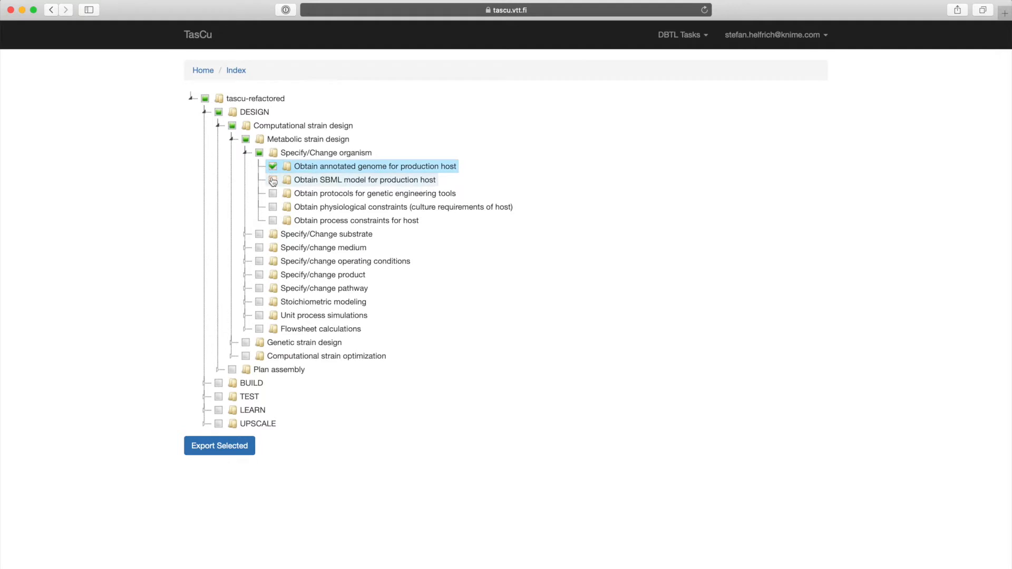
left_click(271, 181)
left_click(273, 193)
left_click(272, 207)
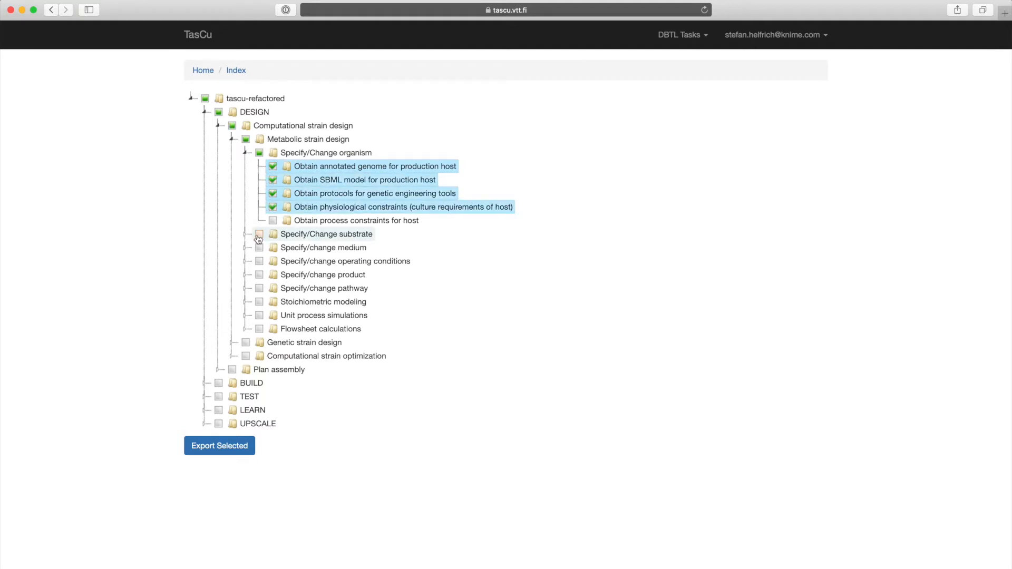
left_click(258, 236)
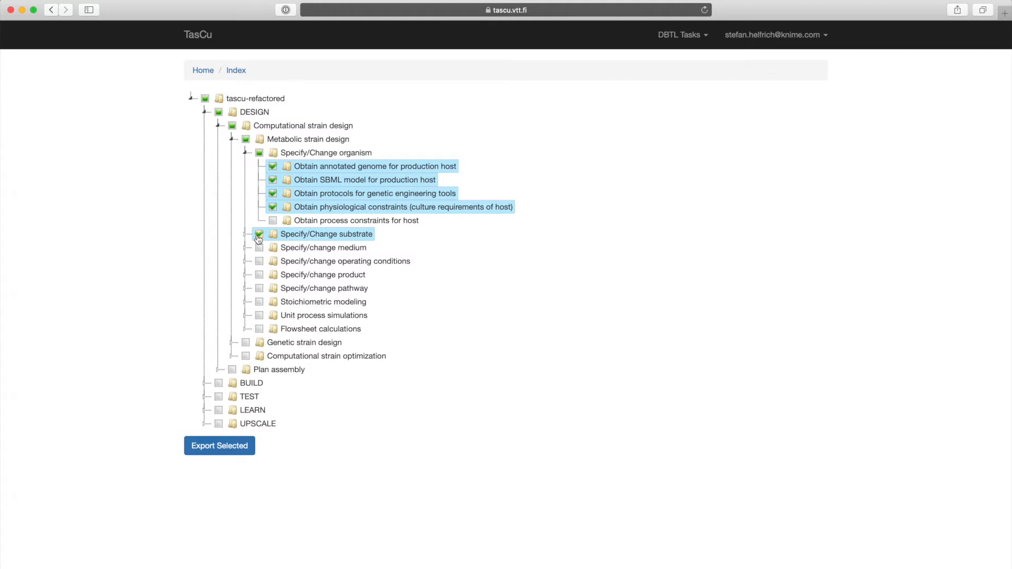
left_click(245, 235)
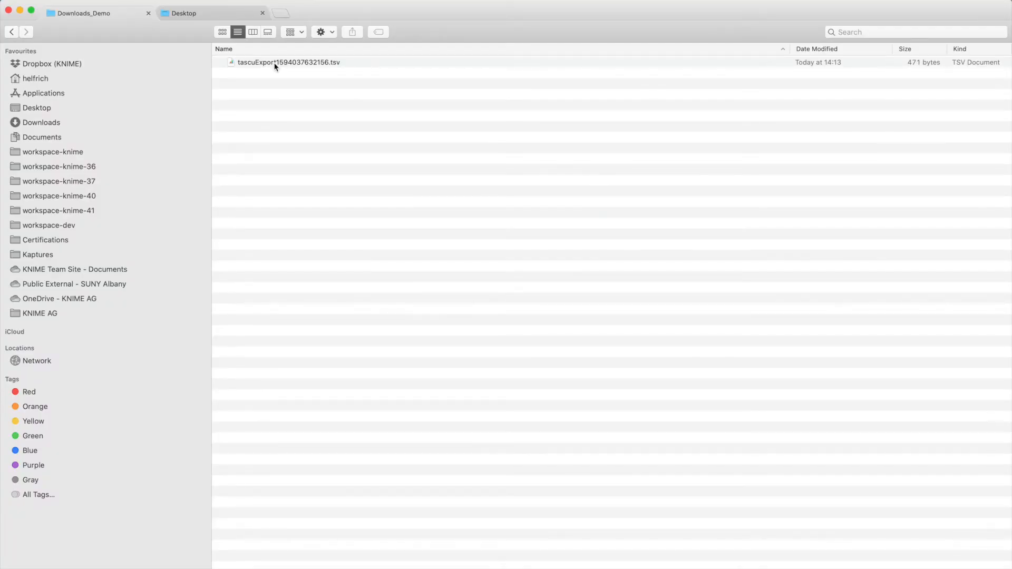
In Finder, open tascuExport1594037632156.tsv from the Downloads_Demo folder with Microsoft Excel.
right_click(274, 66)
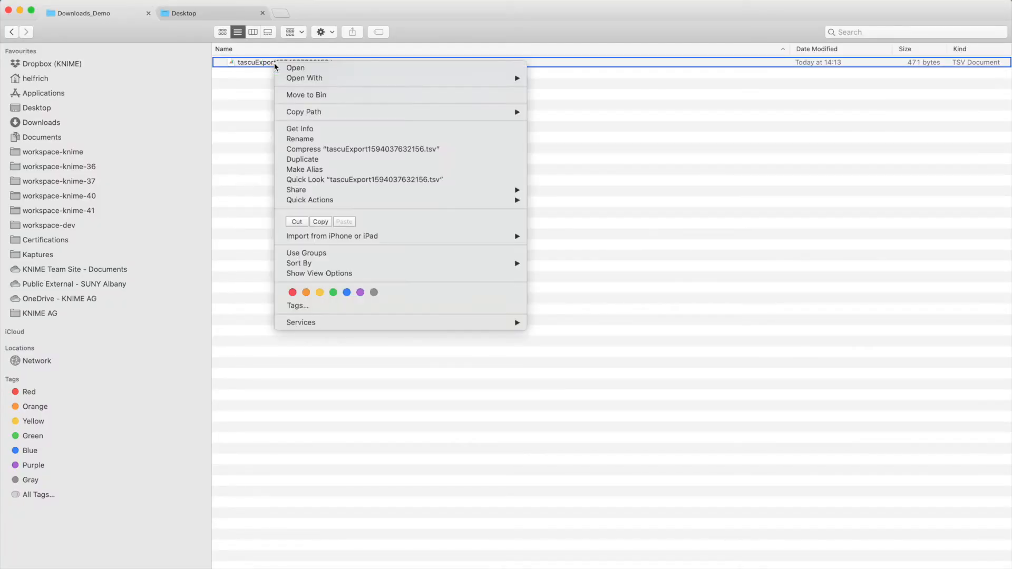
mouse_move(339, 80)
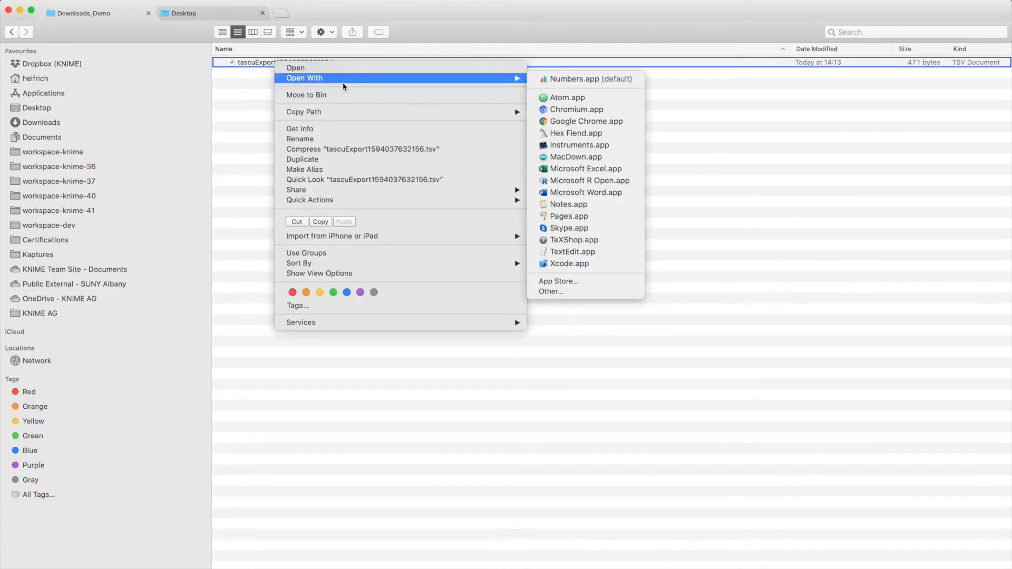
left_click(598, 170)
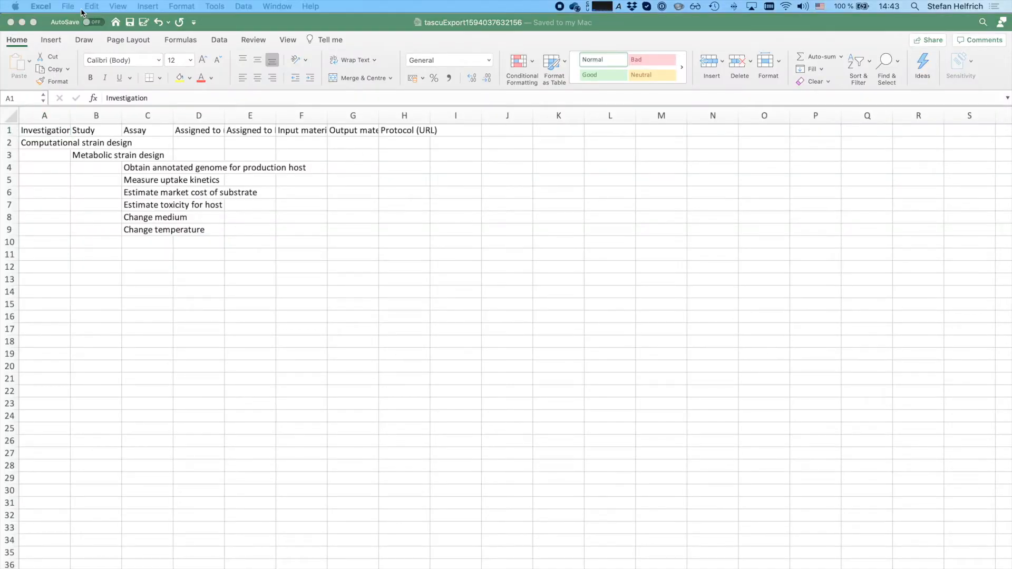
Save the exported task sheet in Downloads_Demo as tascuExport1594037632156.xls in Excel 97-2004 Workbook format.
left_click(73, 7)
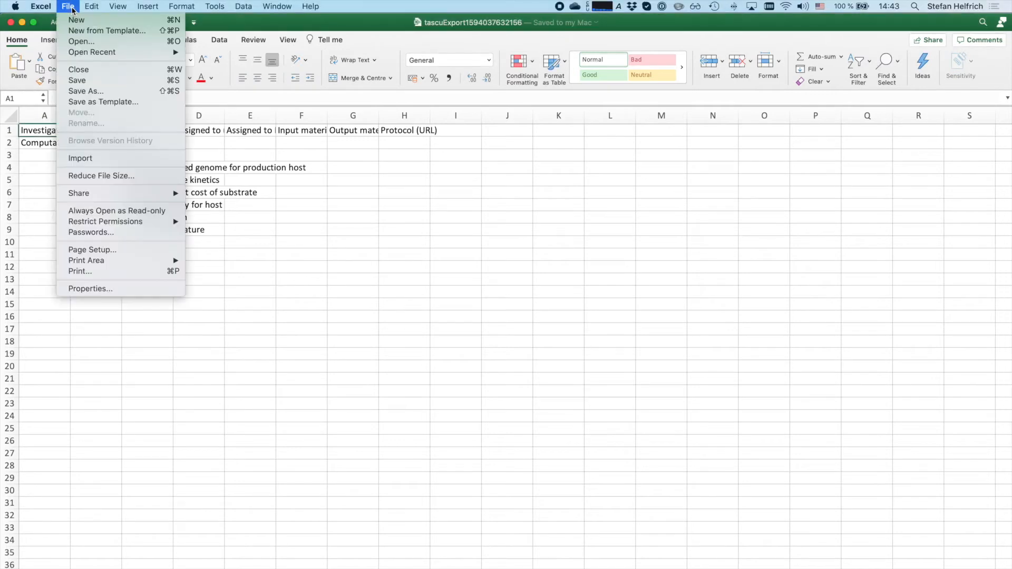
left_click(104, 92)
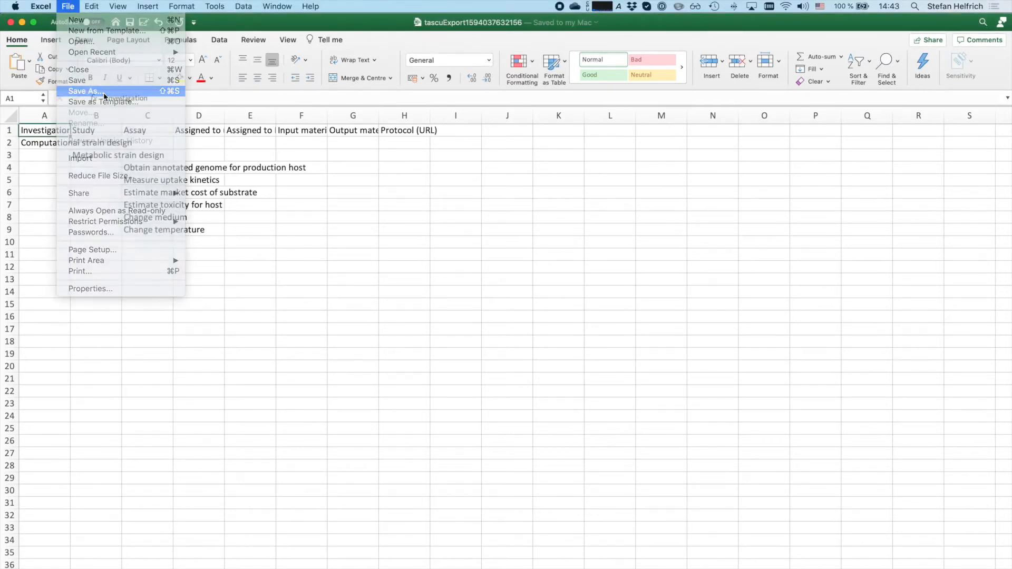
left_click(548, 220)
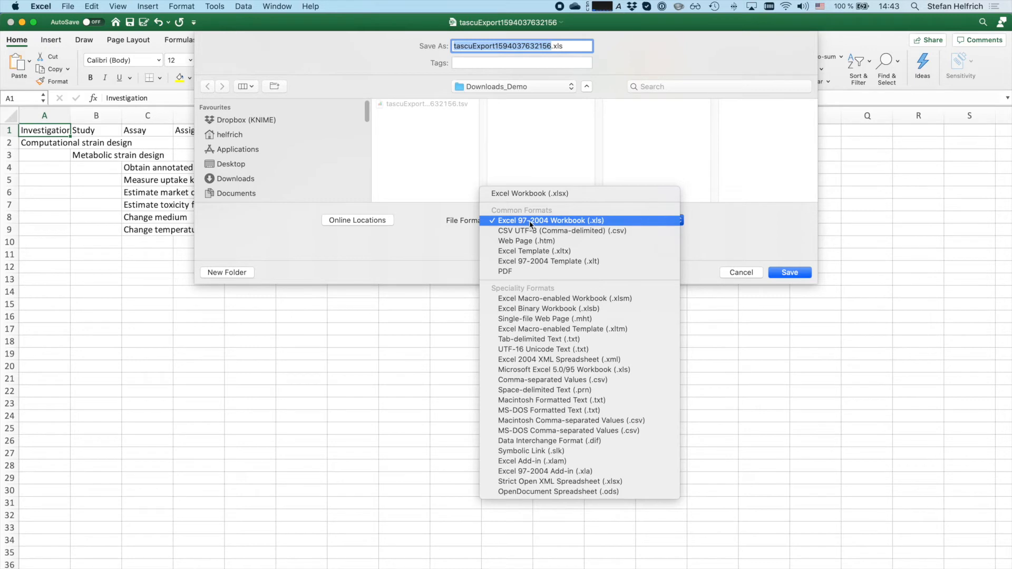
left_click(531, 223)
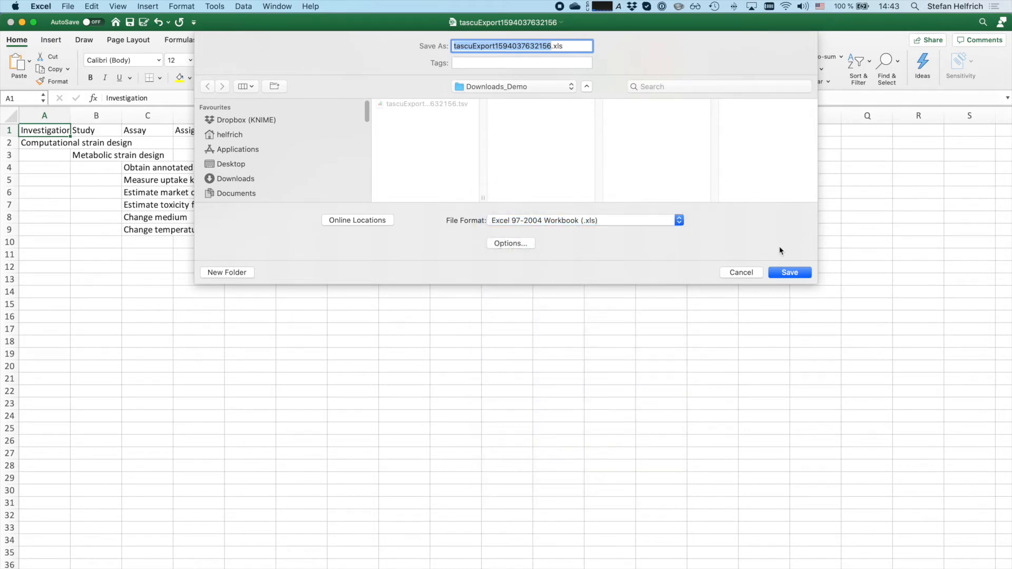
left_click(789, 273)
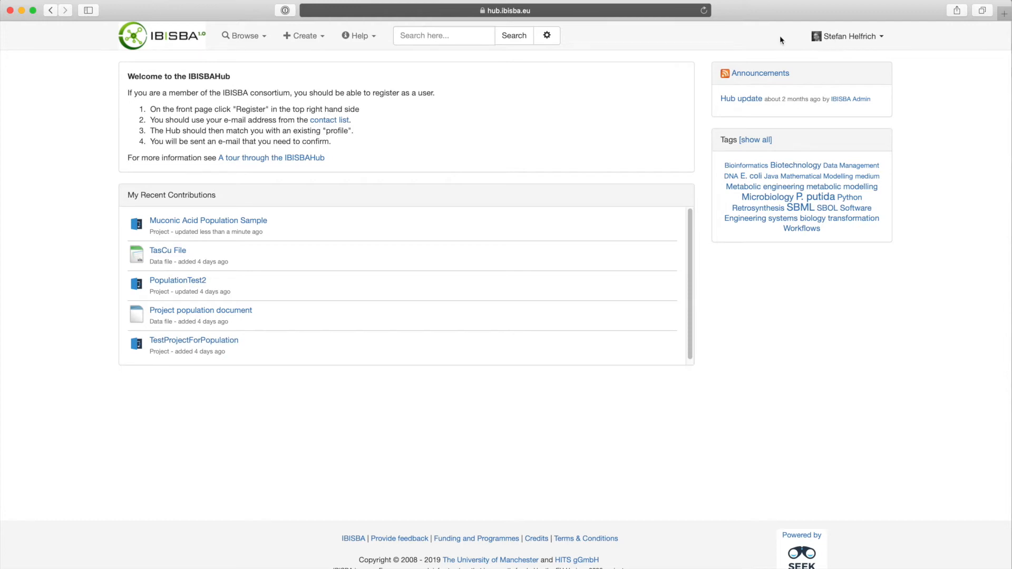
In IBISBAHub, create a new data file by uploading the local file tascuExport1594037632156.xls.
left_click(321, 39)
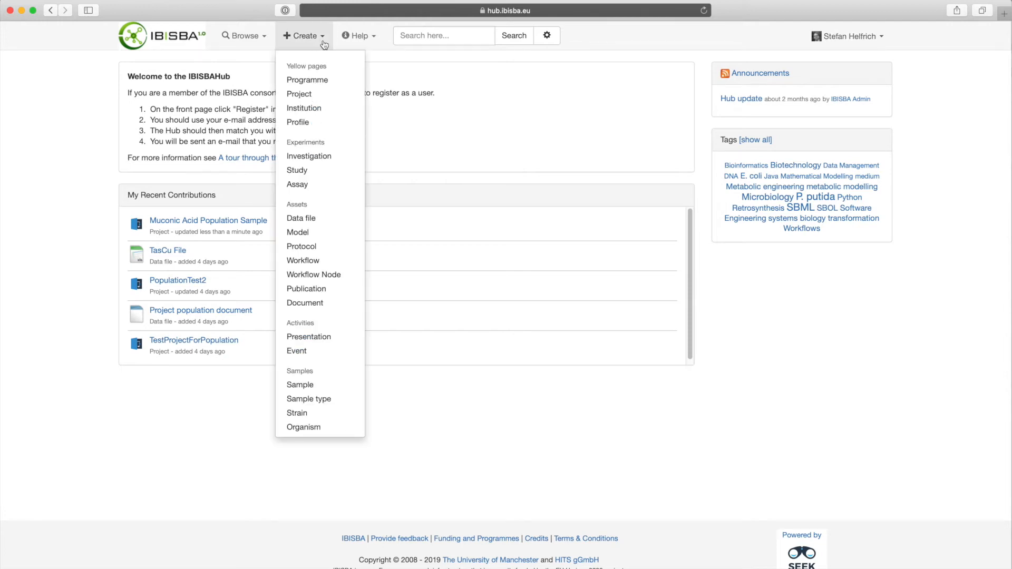
left_click(317, 224)
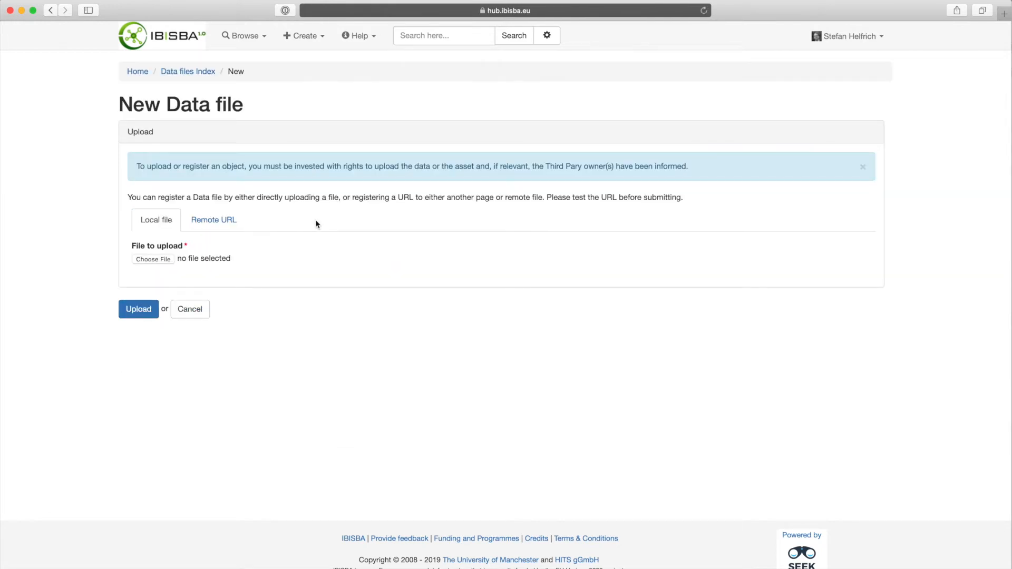
left_click(158, 259)
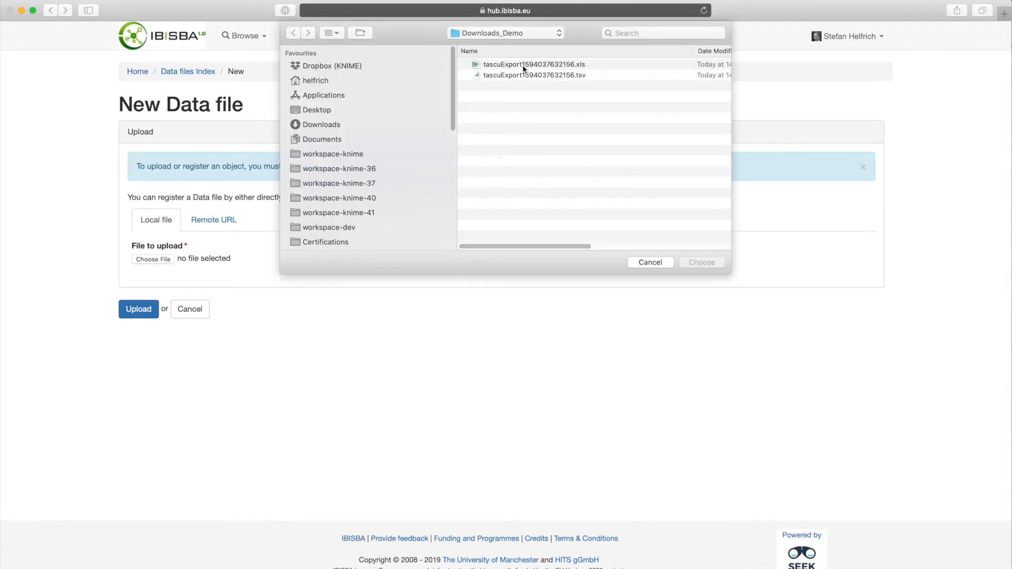
left_click(523, 65)
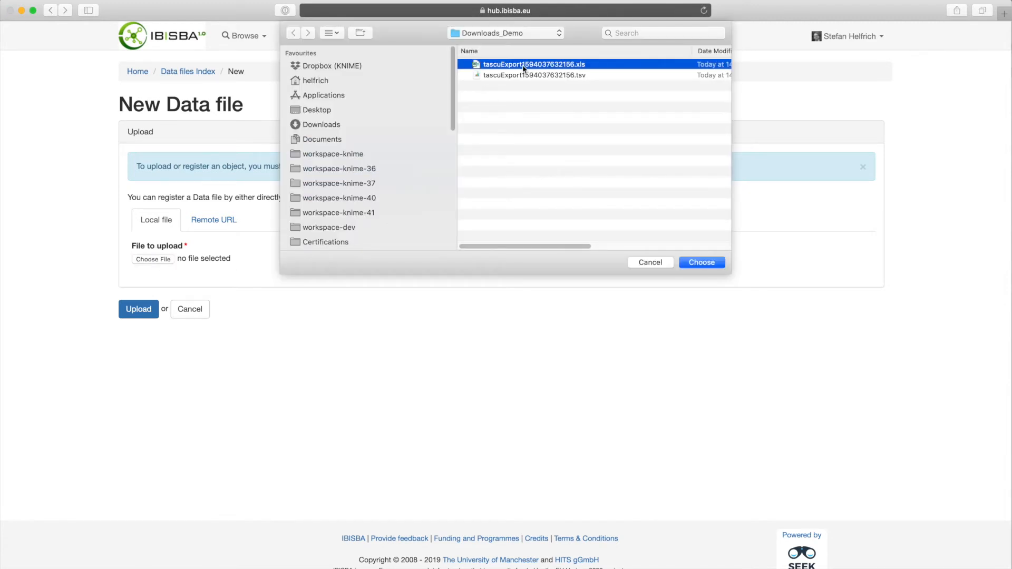
left_click(701, 262)
left_click(139, 310)
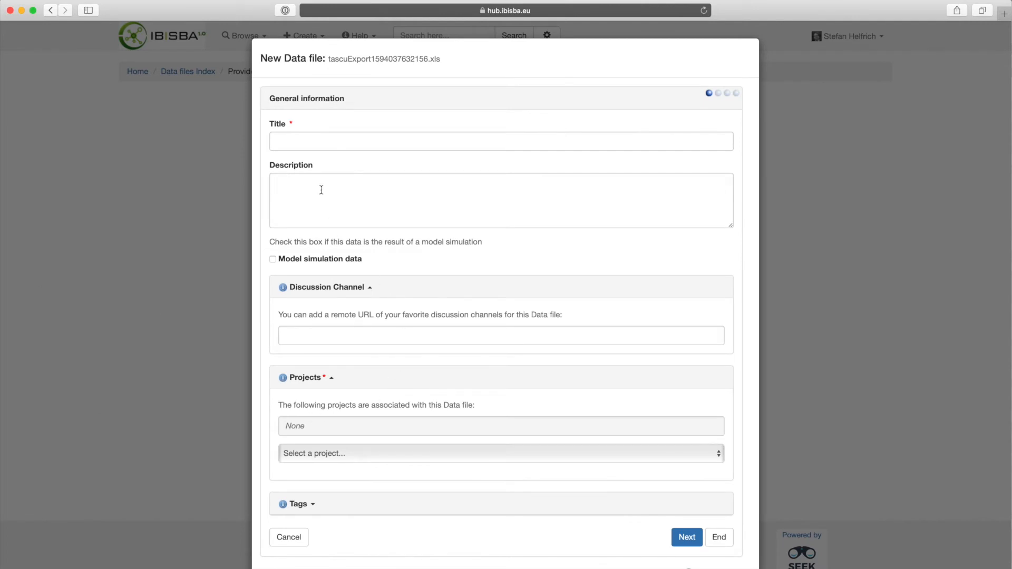
Title the data file "TasCu file" and associate it with the Muconic Acid Population Sample project, applying the project's default policy.
left_click(306, 142)
type("TasCu file")
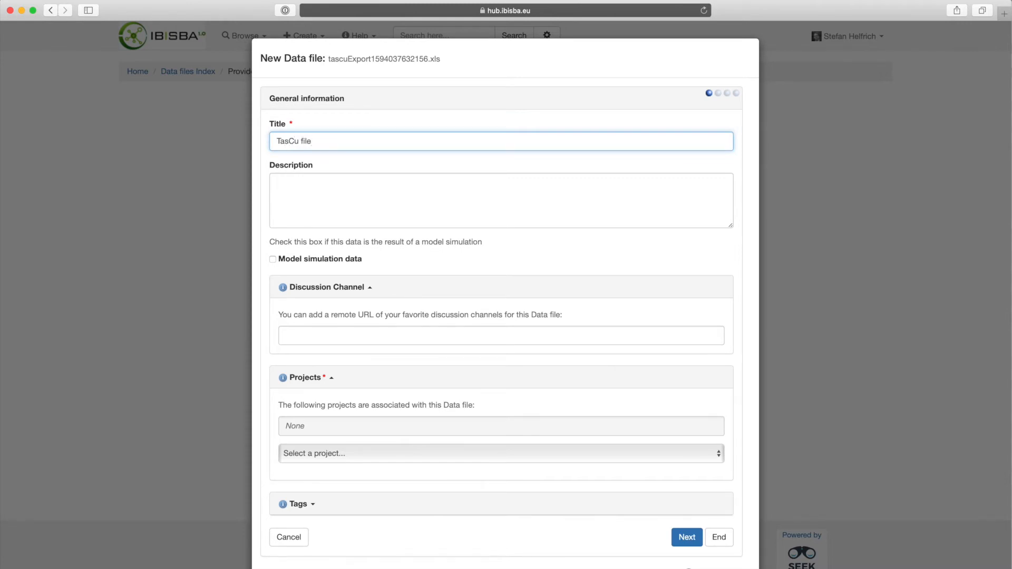
left_click(299, 453)
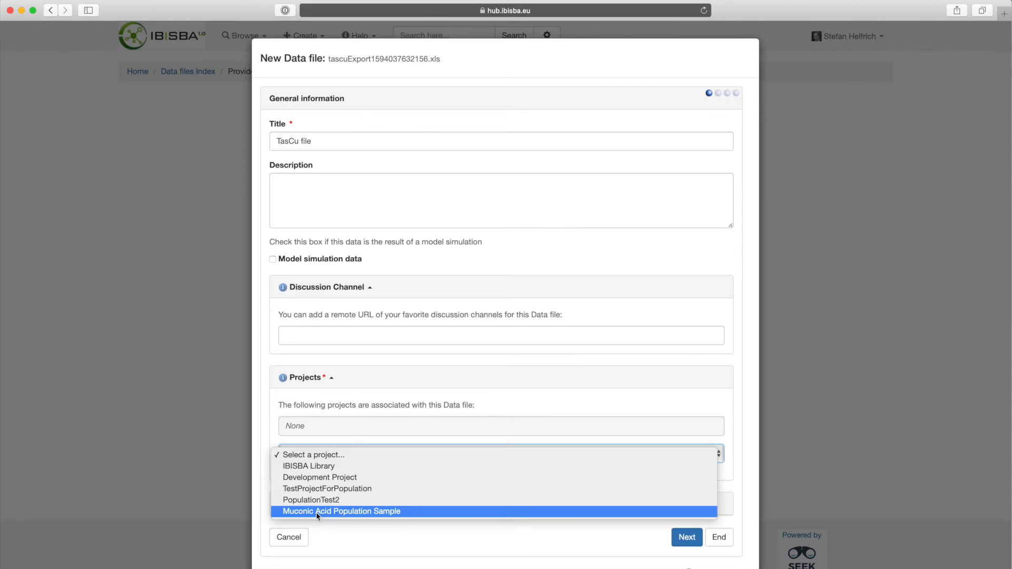
left_click(317, 512)
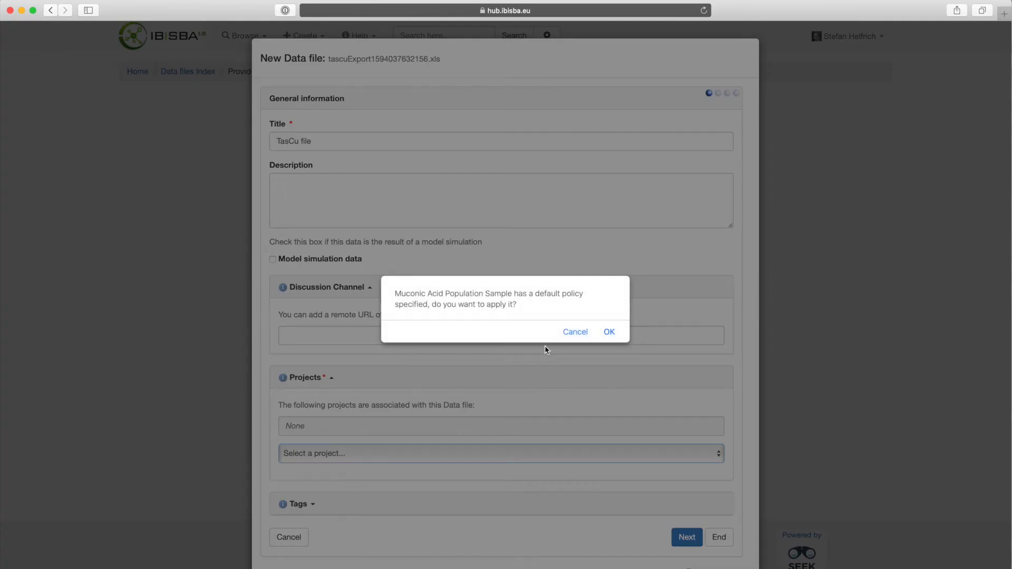
left_click(609, 331)
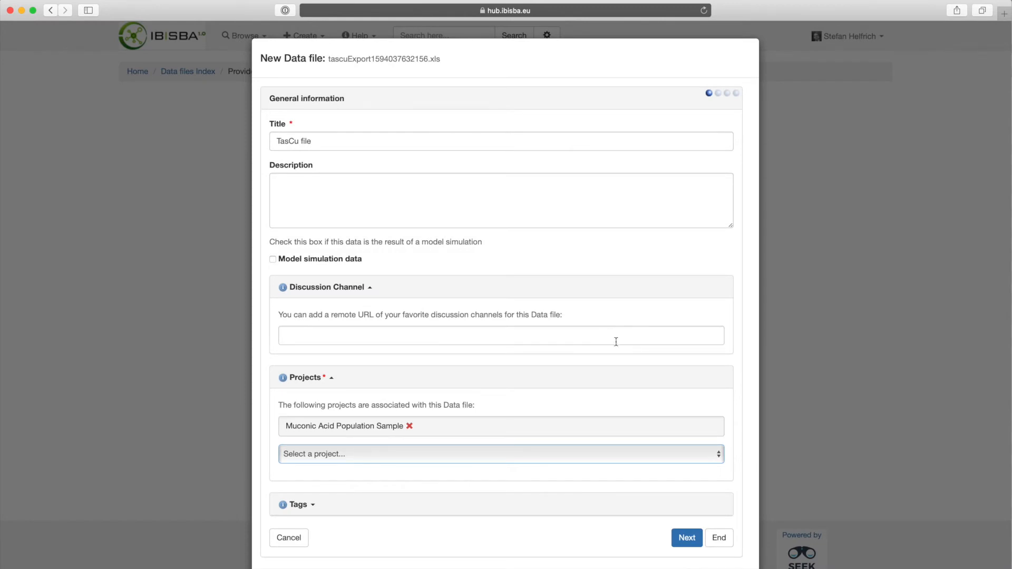
Skip to the end of the wizard and create the data file, accepting the previewed sharing settings.
left_click(723, 542)
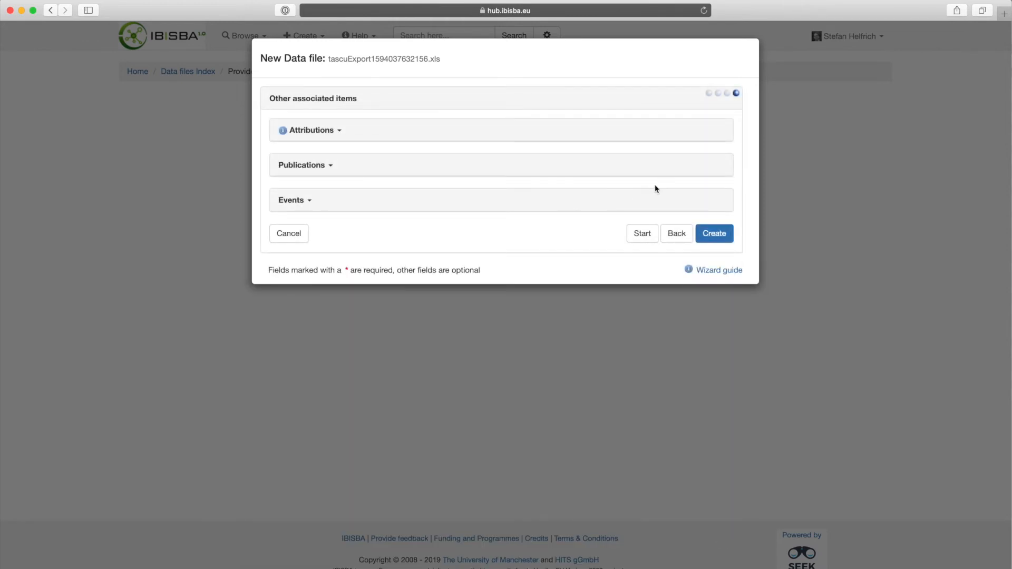
left_click(723, 240)
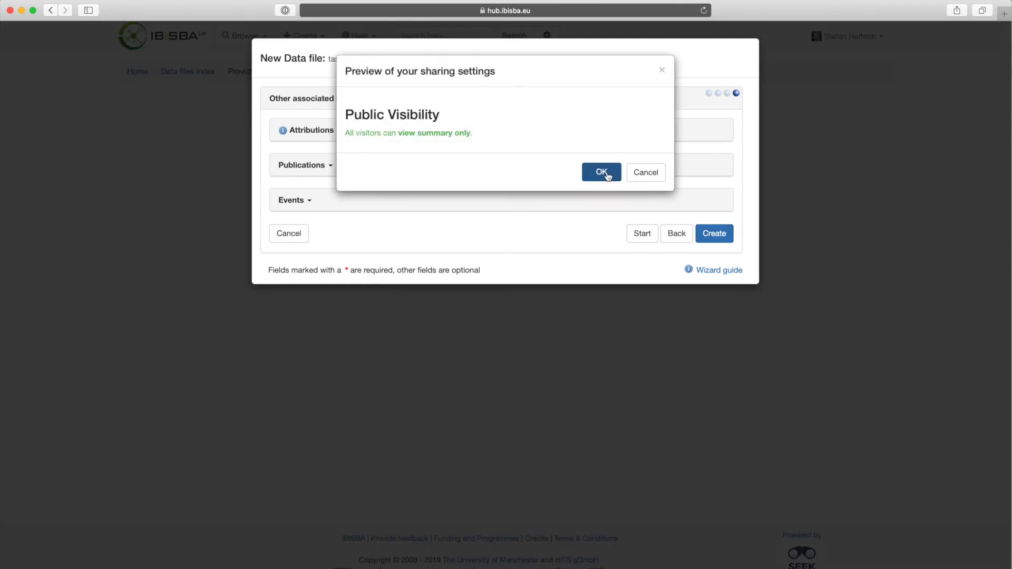
left_click(607, 177)
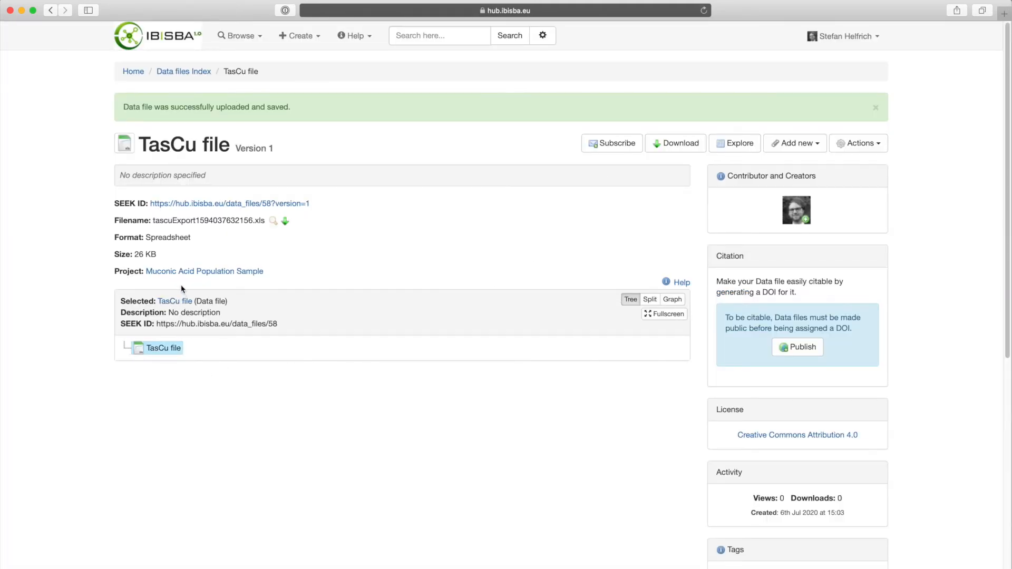
Open the Muconic Acid Population Sample project and populate its structure from the TasCu file spreadsheet.
left_click(174, 271)
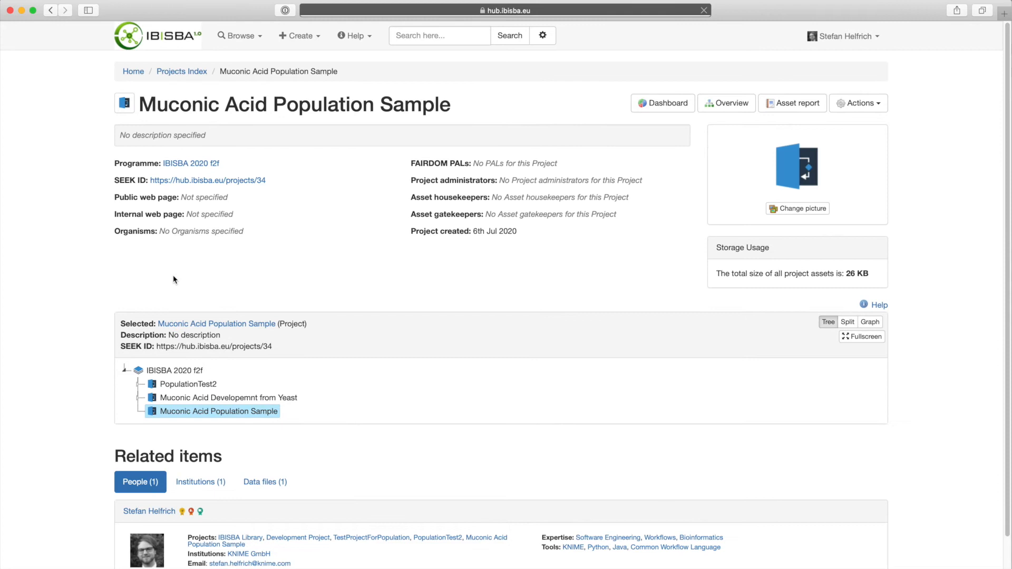
left_click(856, 108)
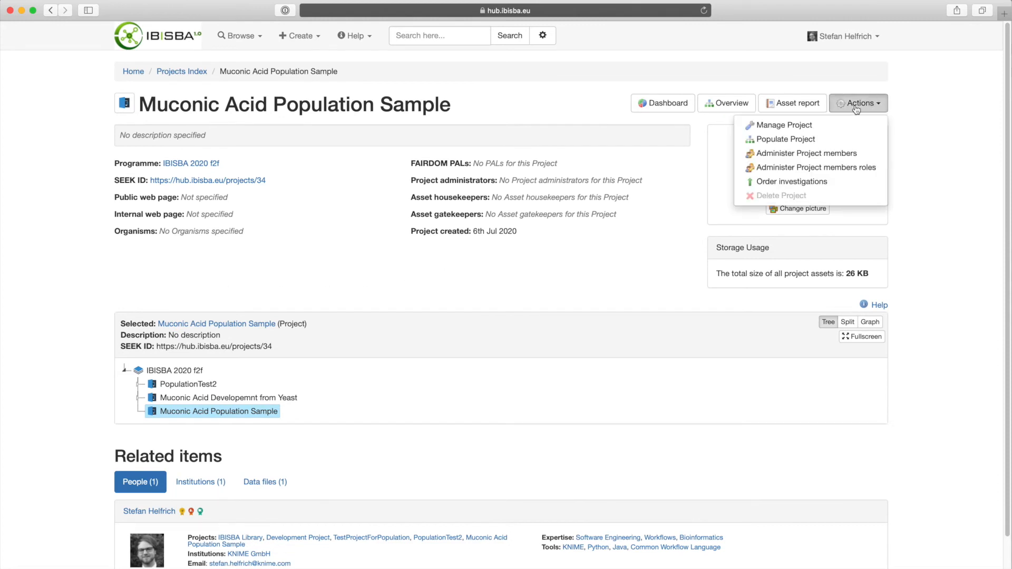
left_click(800, 140)
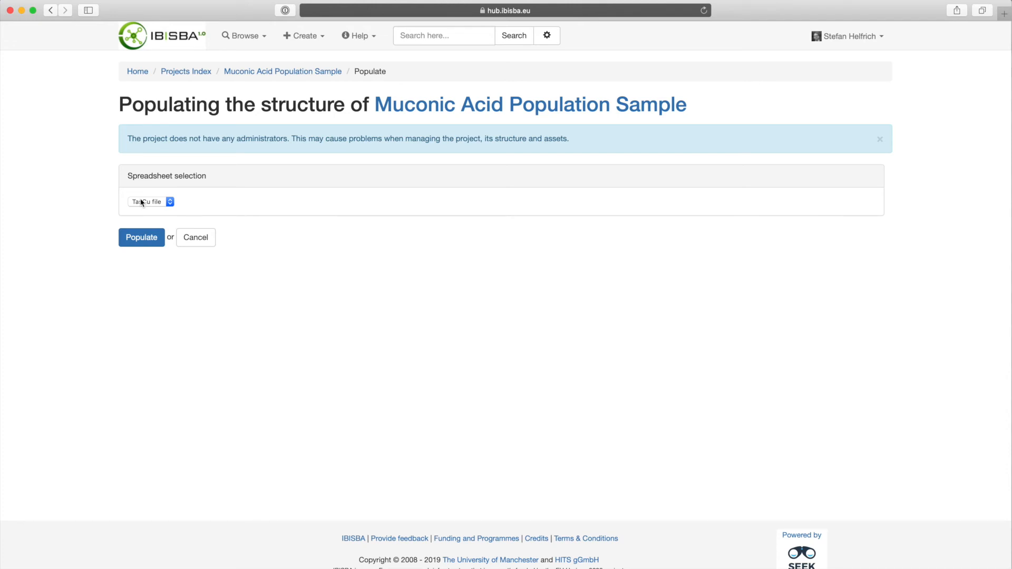
left_click(147, 202)
left_click(145, 239)
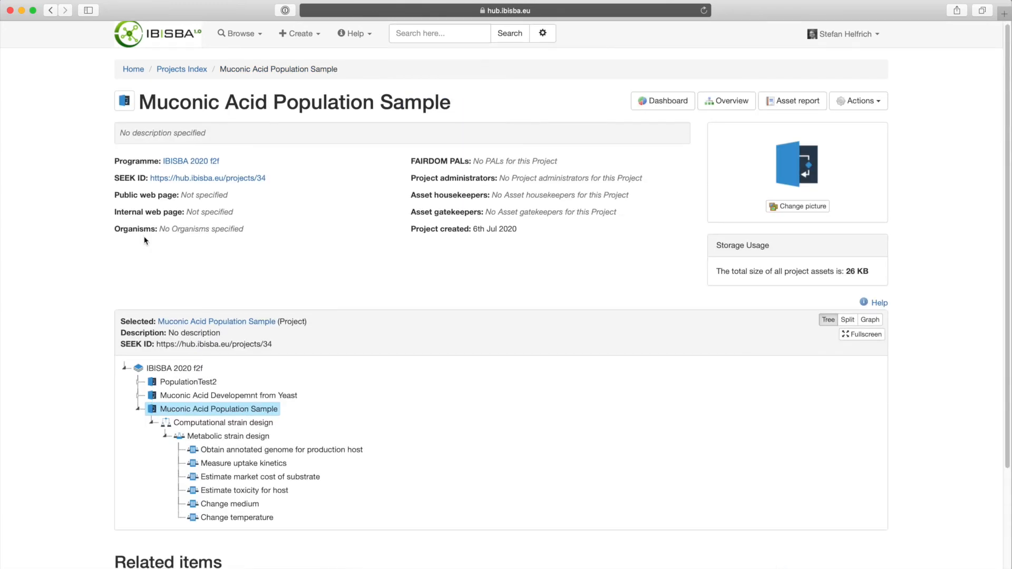
Examine the project's populated tree by selecting the Computational strain design investigation and its Metabolic strain design study.
scroll(179, 427, "down", 1)
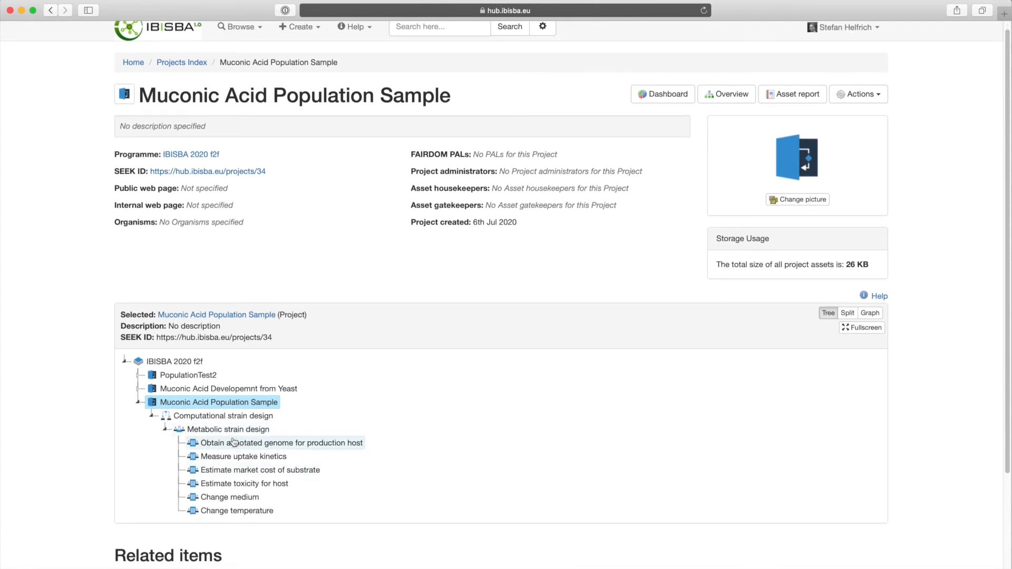
left_click(216, 422)
left_click(215, 429)
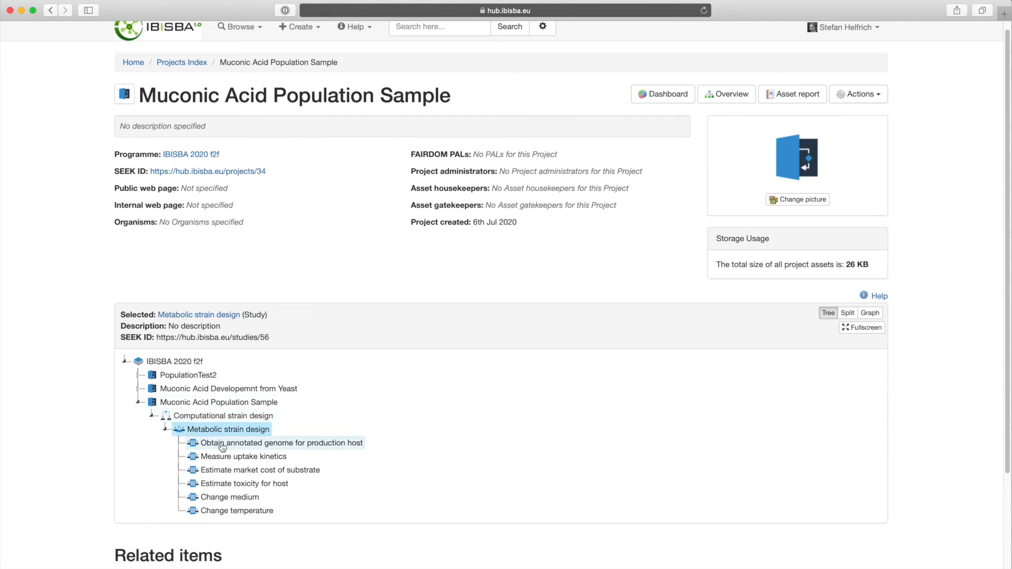
Open the "Obtain annotated genome for production host" assay from the project tree for editing.
left_click(222, 446)
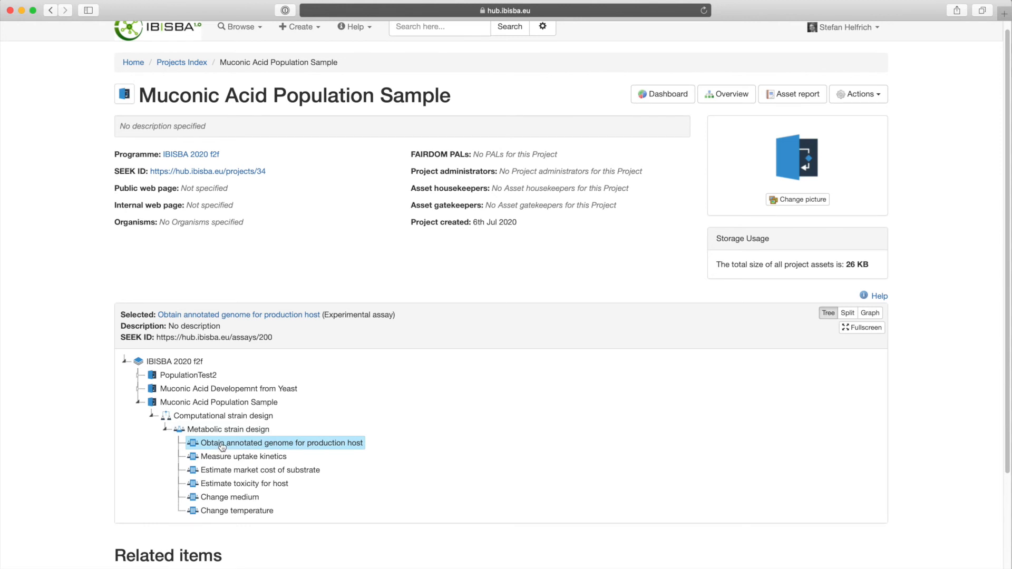
left_click(221, 445)
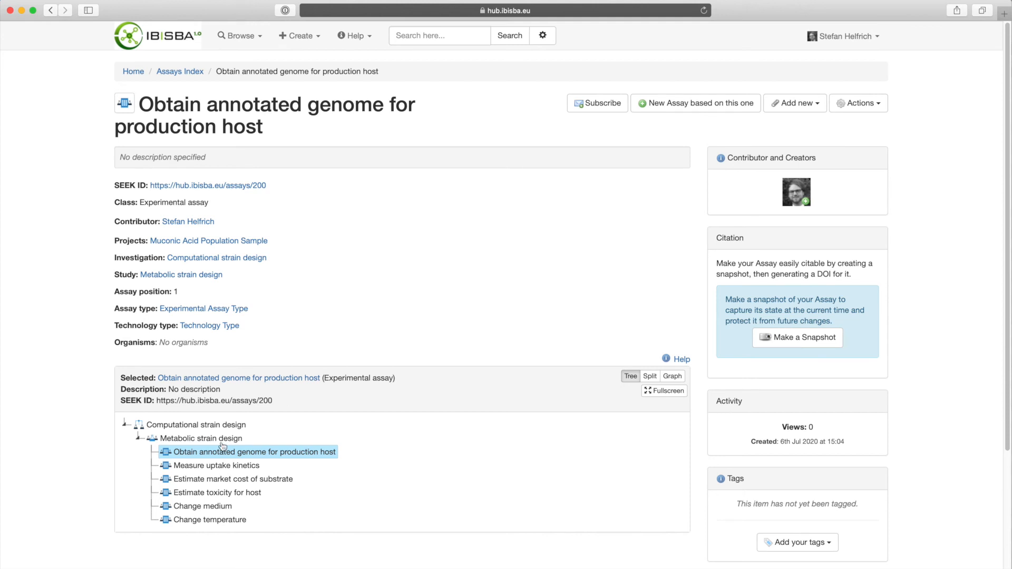
left_click(862, 108)
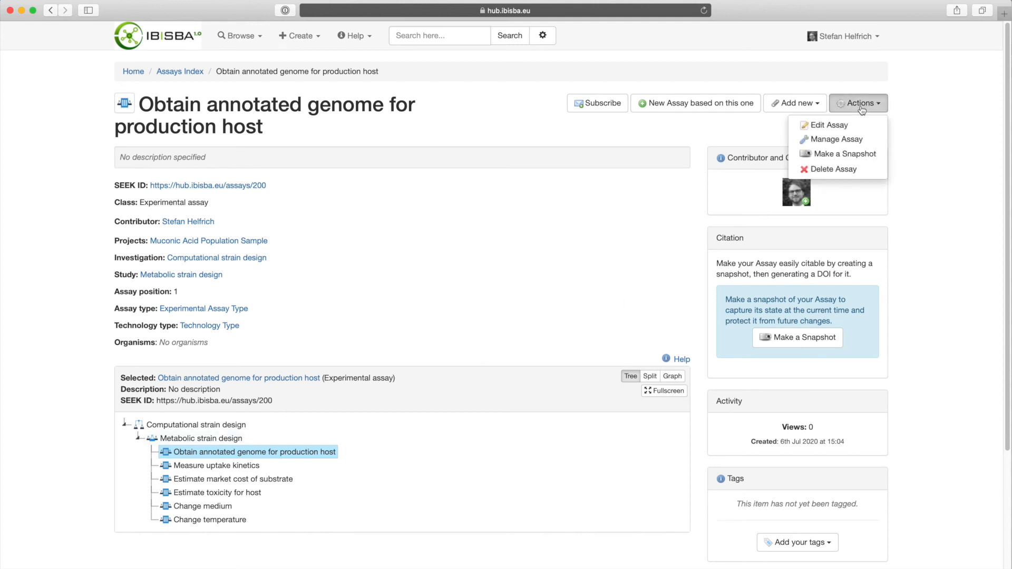
left_click(829, 125)
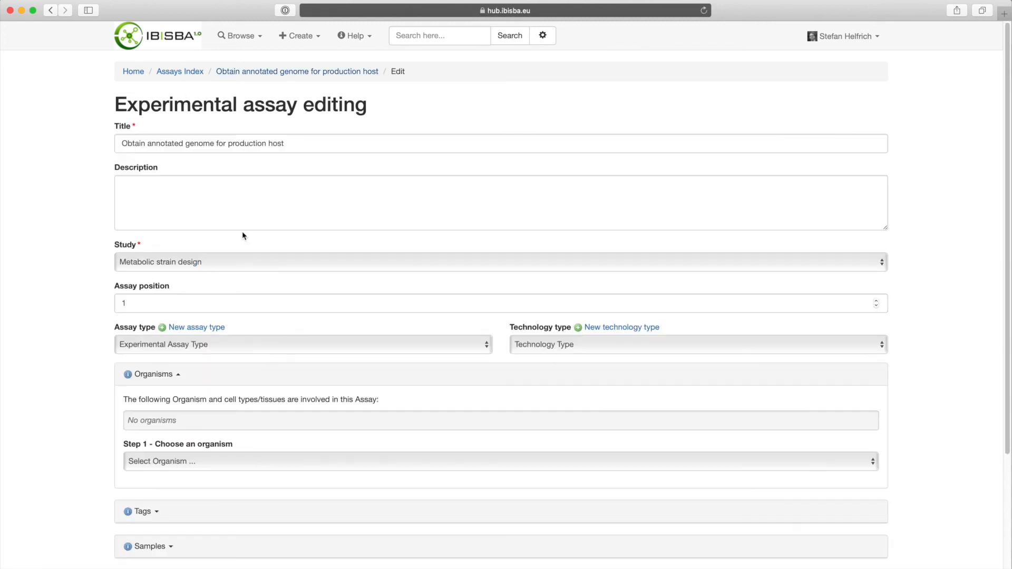
Enter "Proper description." as the assay's description and save the update.
left_click(243, 210)
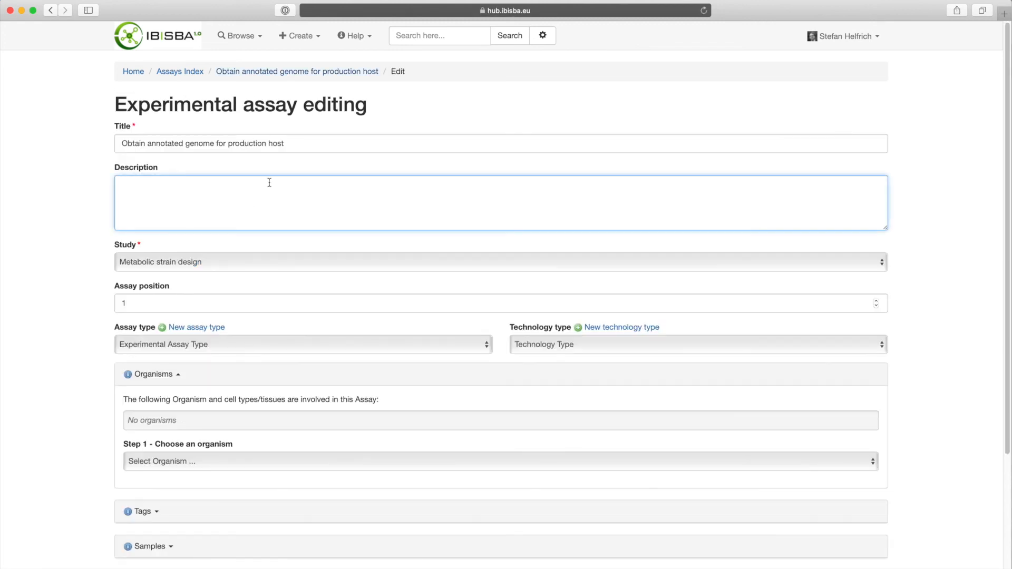
type("Proper description.")
scroll(18, 353, "down", 1)
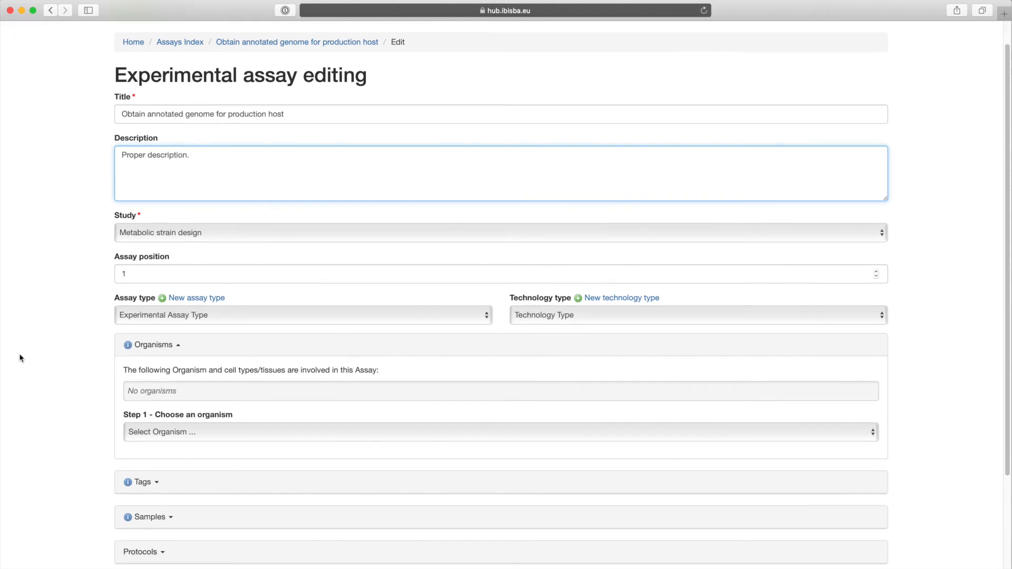
scroll(121, 370, "down", 1)
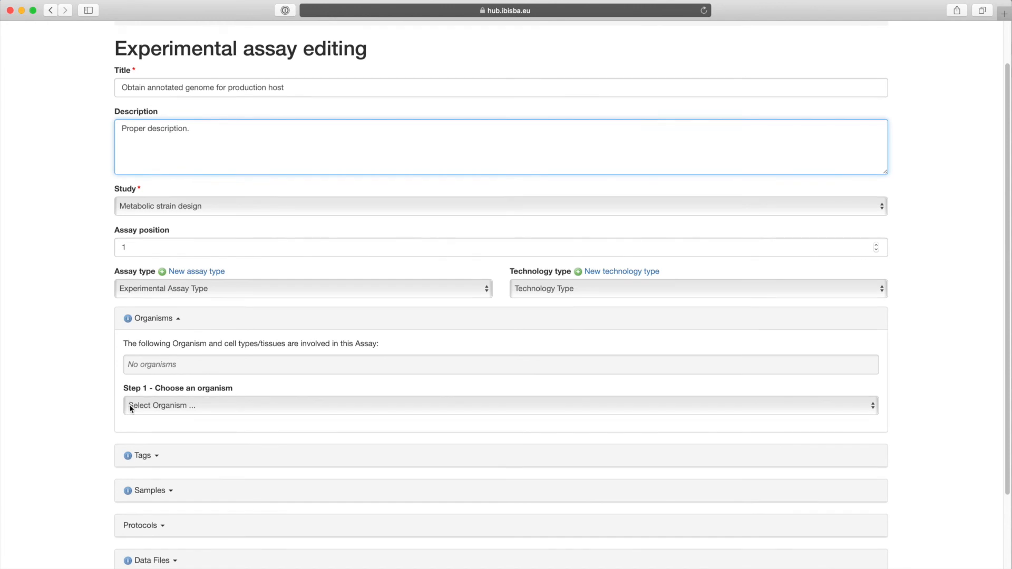
scroll(132, 416, "down", 1)
scroll(21, 432, "down", 1)
scroll(45, 430, "down", 2)
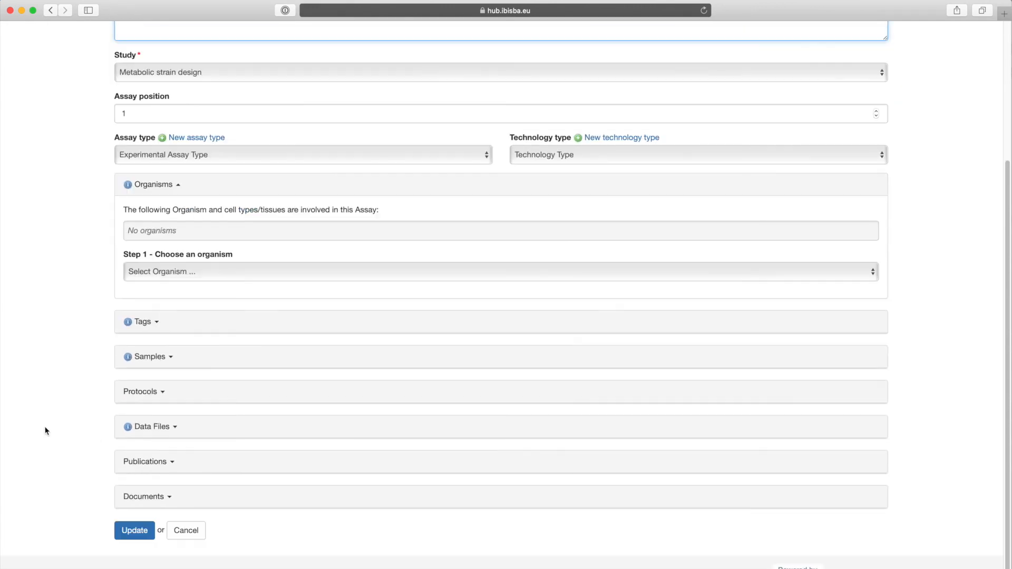
left_click(131, 537)
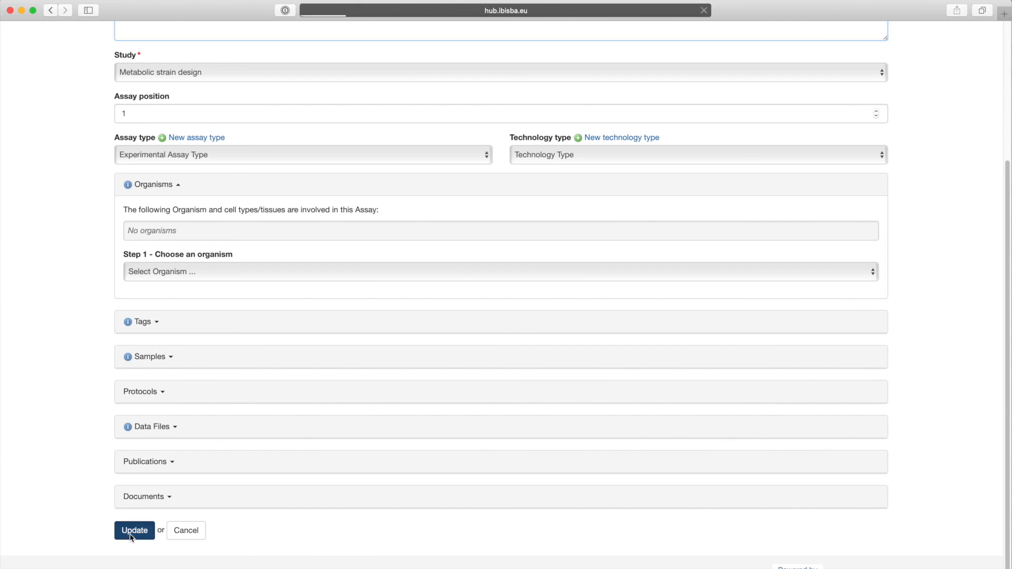